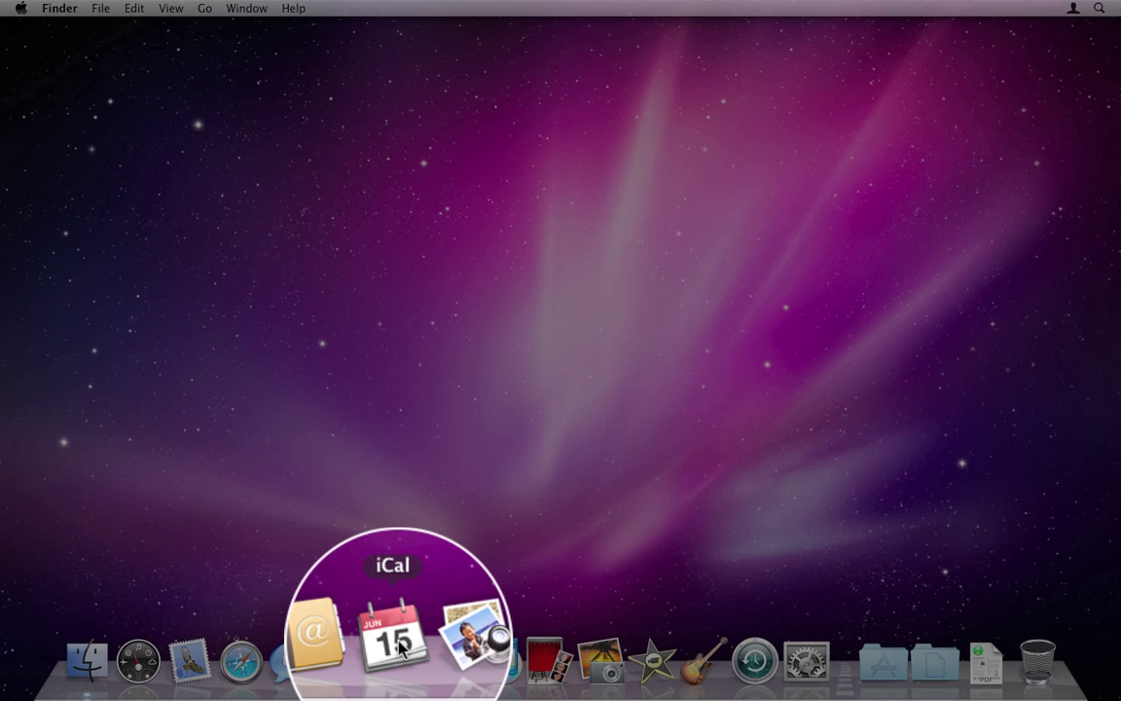
- Launch iCal and show the Accounts pane of its Preferences
click(400, 648)
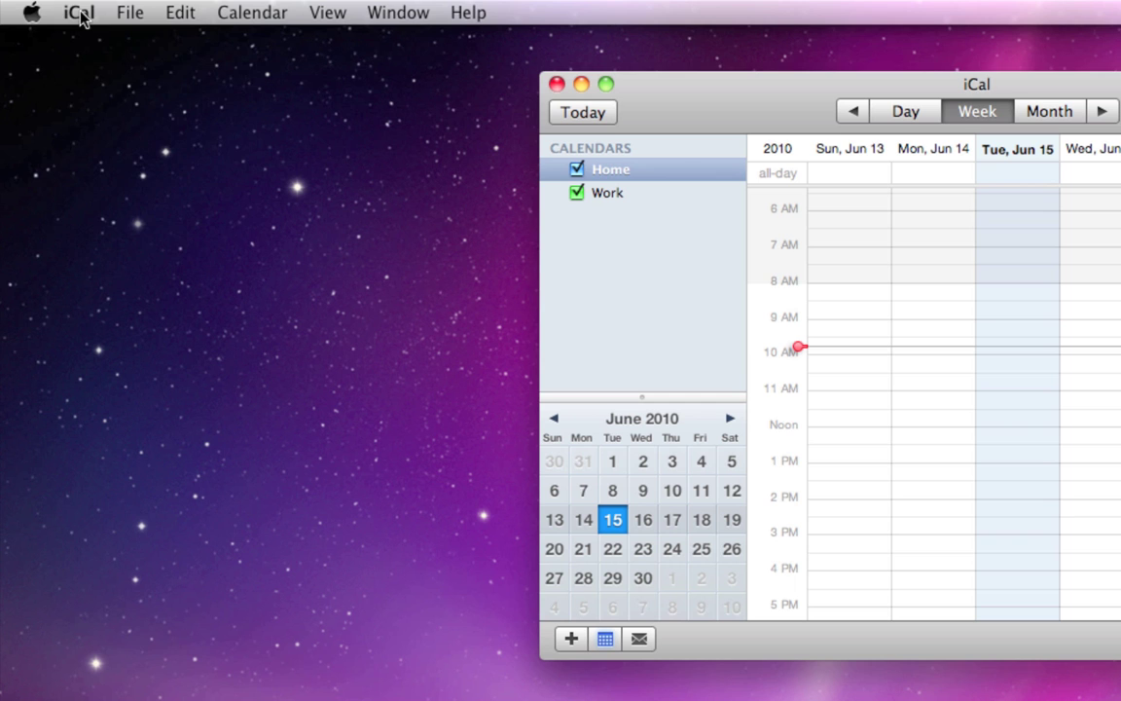
click(81, 13)
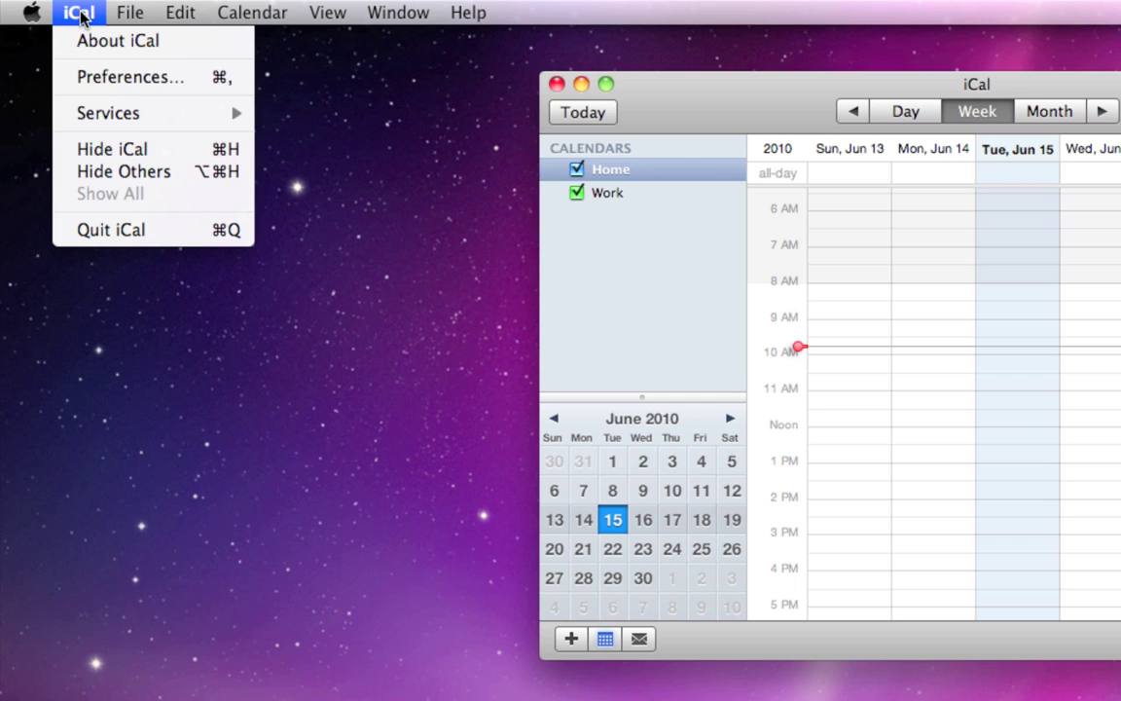
click(83, 76)
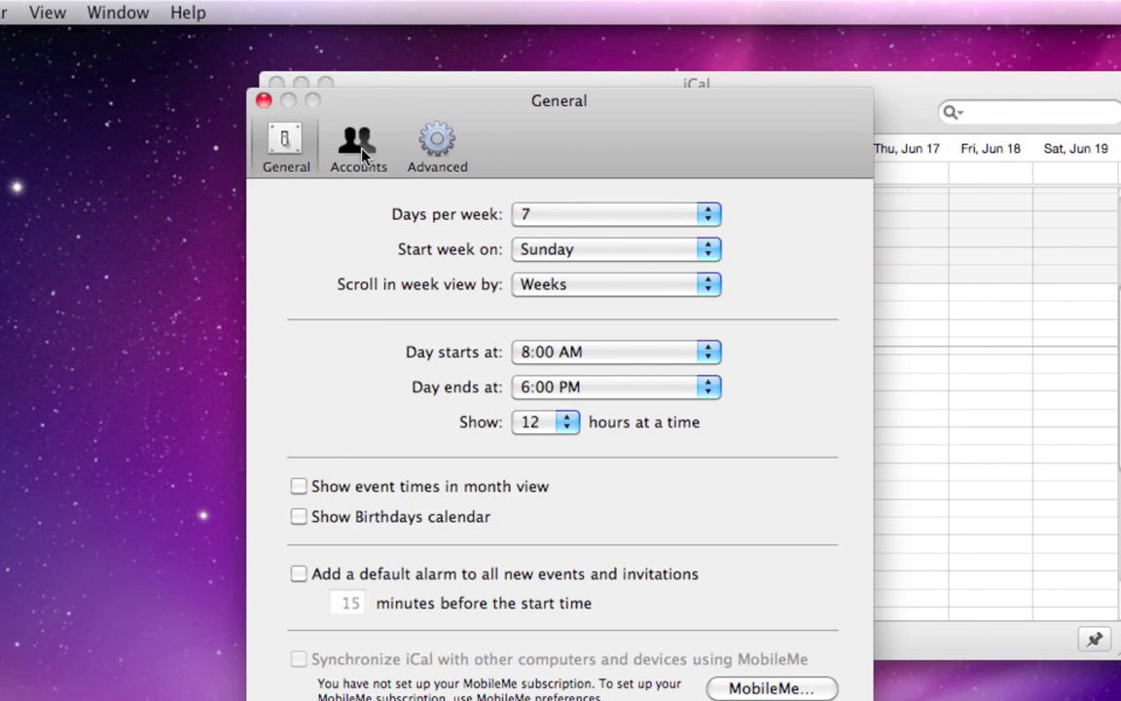
click(362, 151)
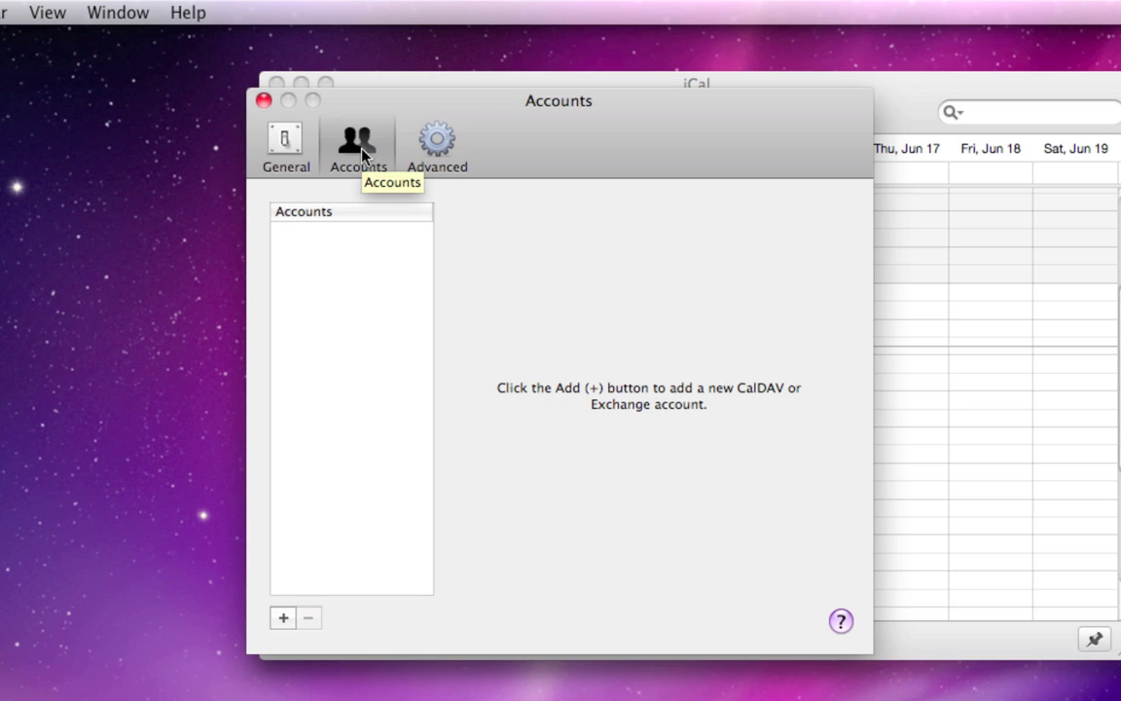
- Create a new Exchange 2007 account with the user's e-mail address and password
click(289, 624)
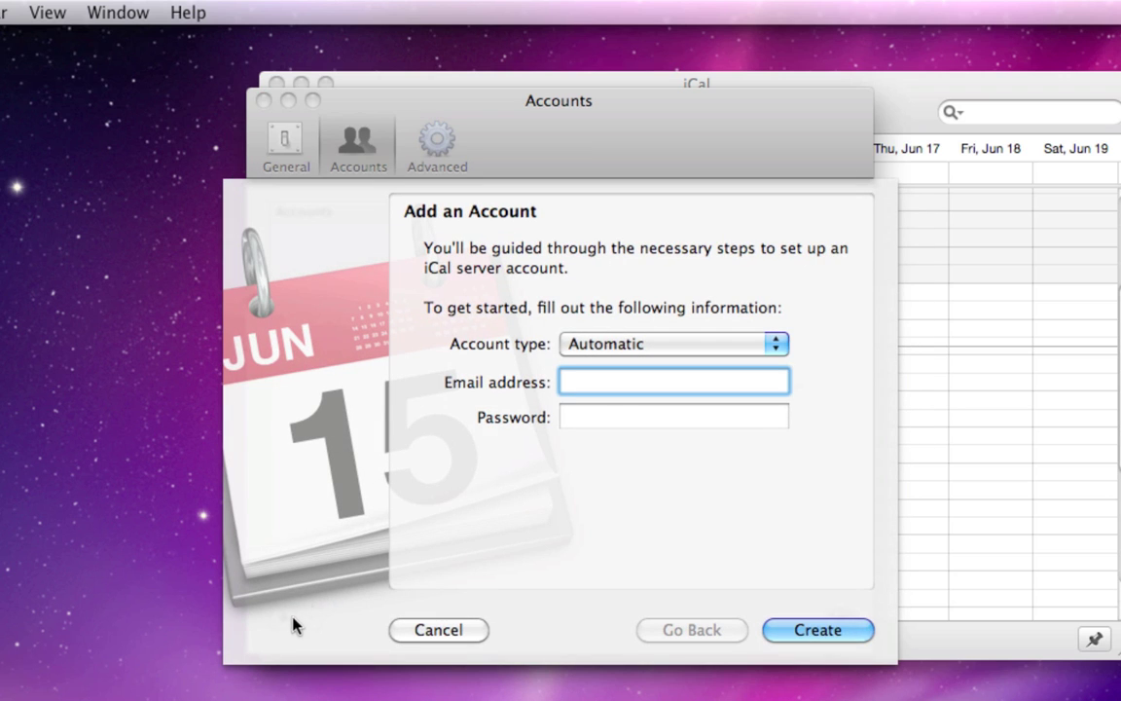
click(746, 345)
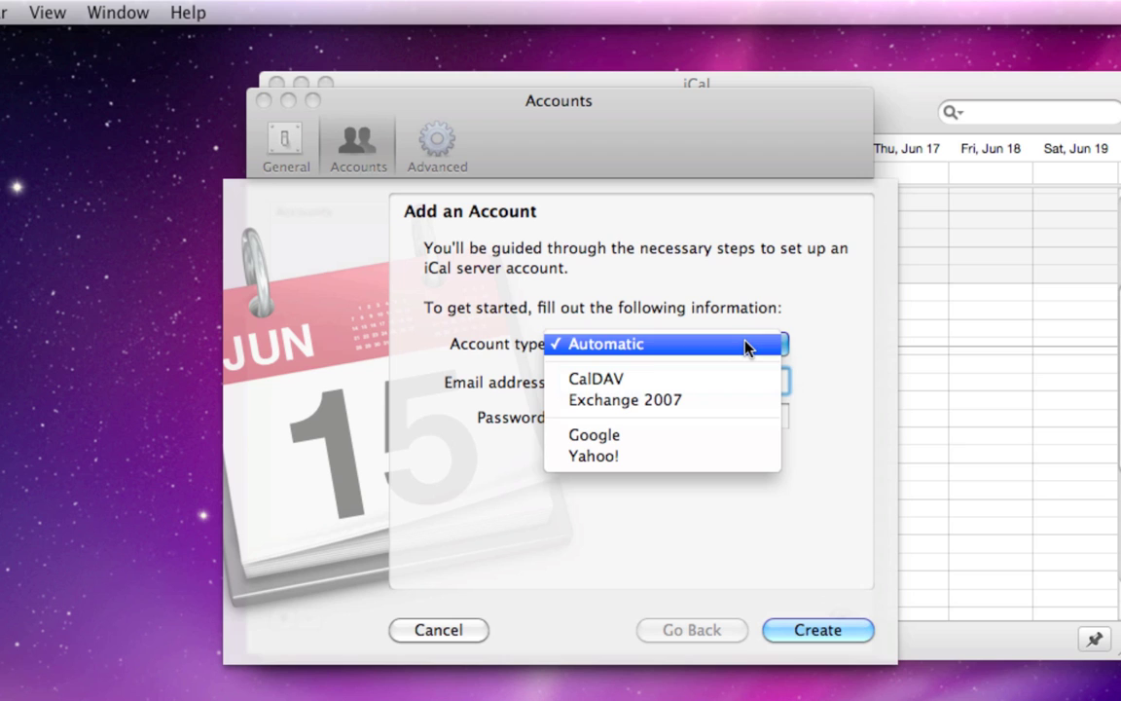
click(748, 413)
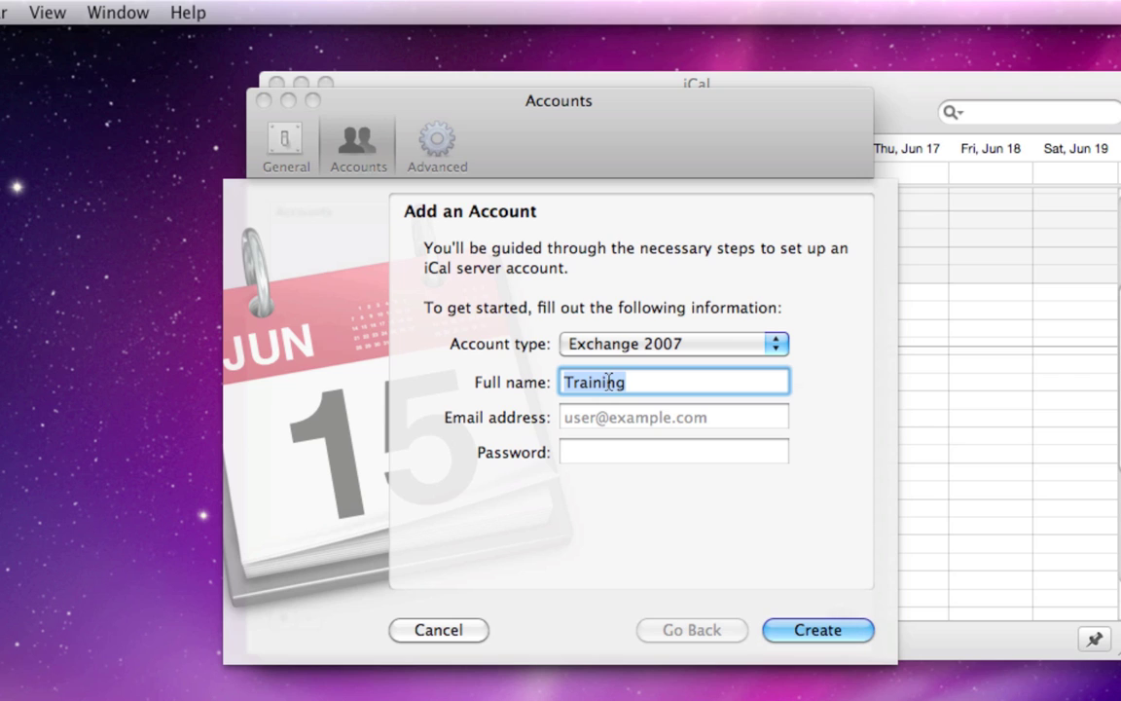
key(Tab)
key(Tab)
text(********)
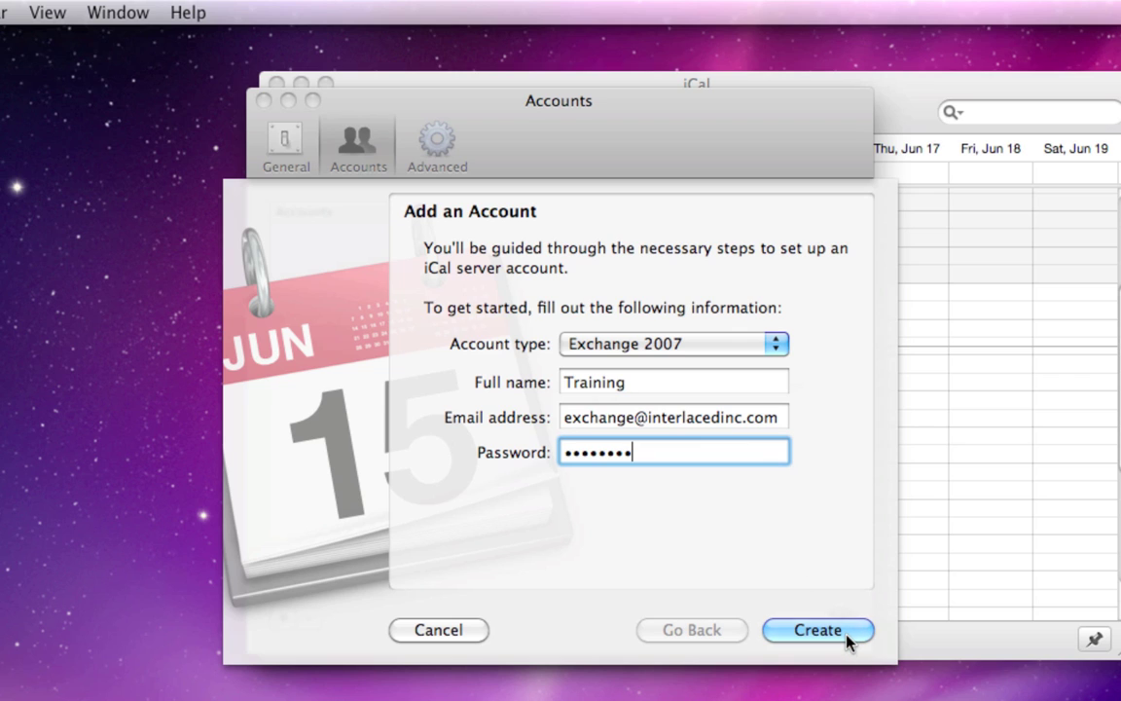
click(846, 634)
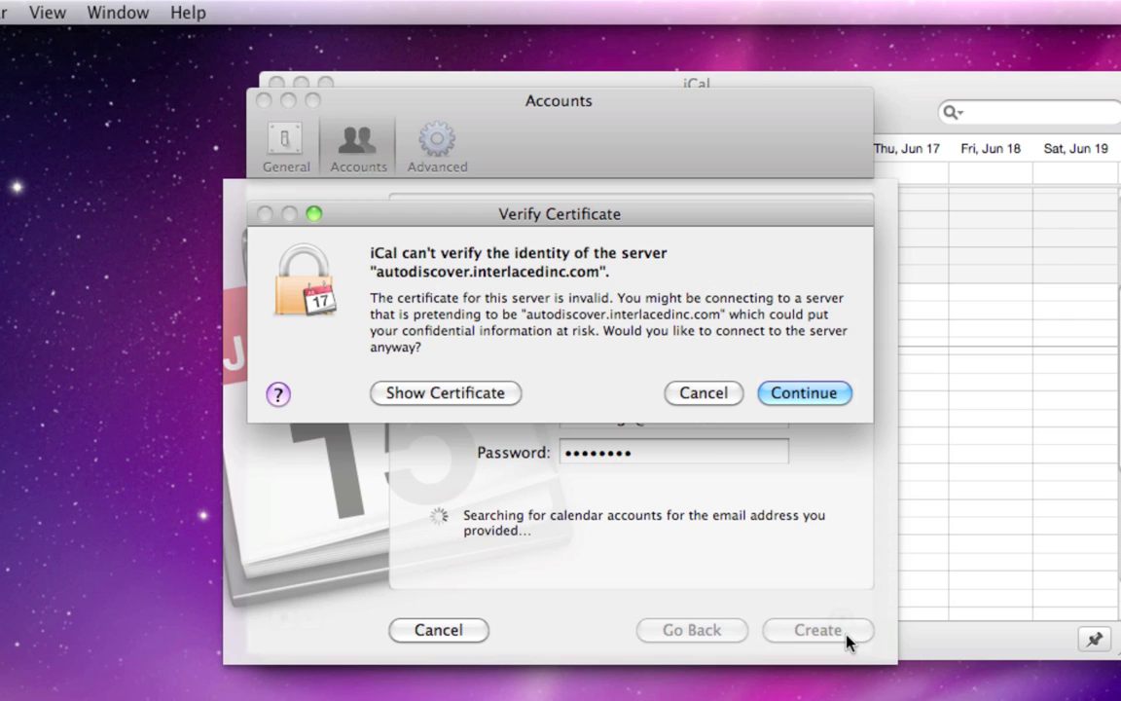
- Accept both unverified server certificates
click(822, 398)
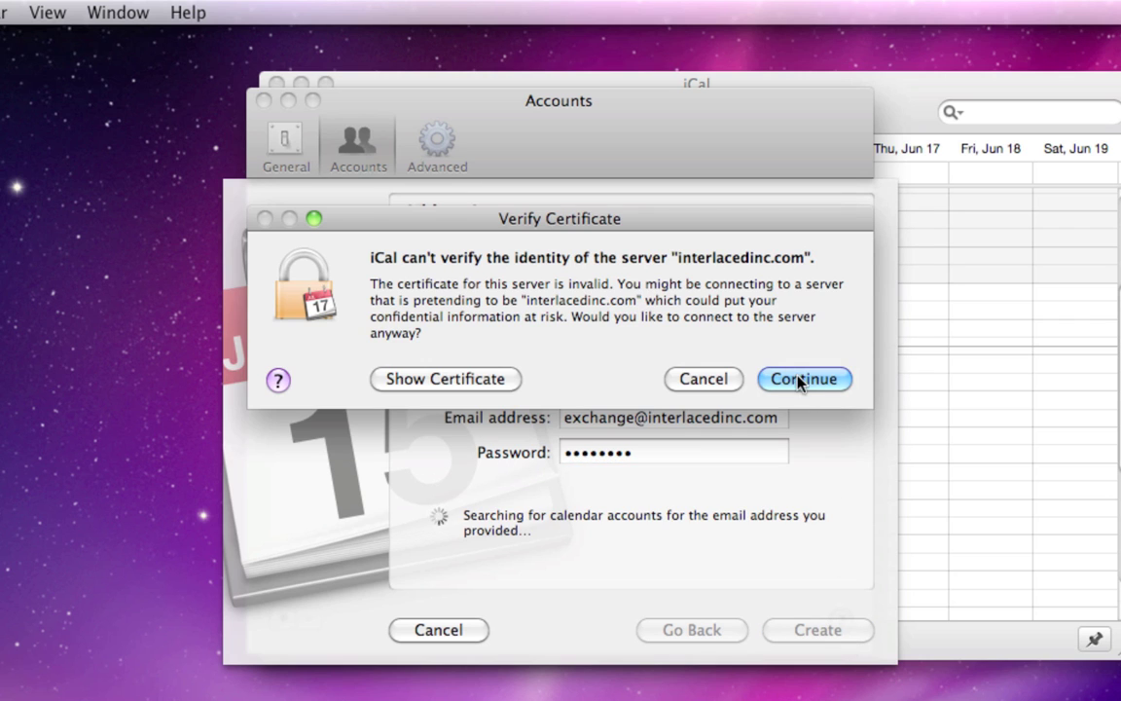
click(798, 379)
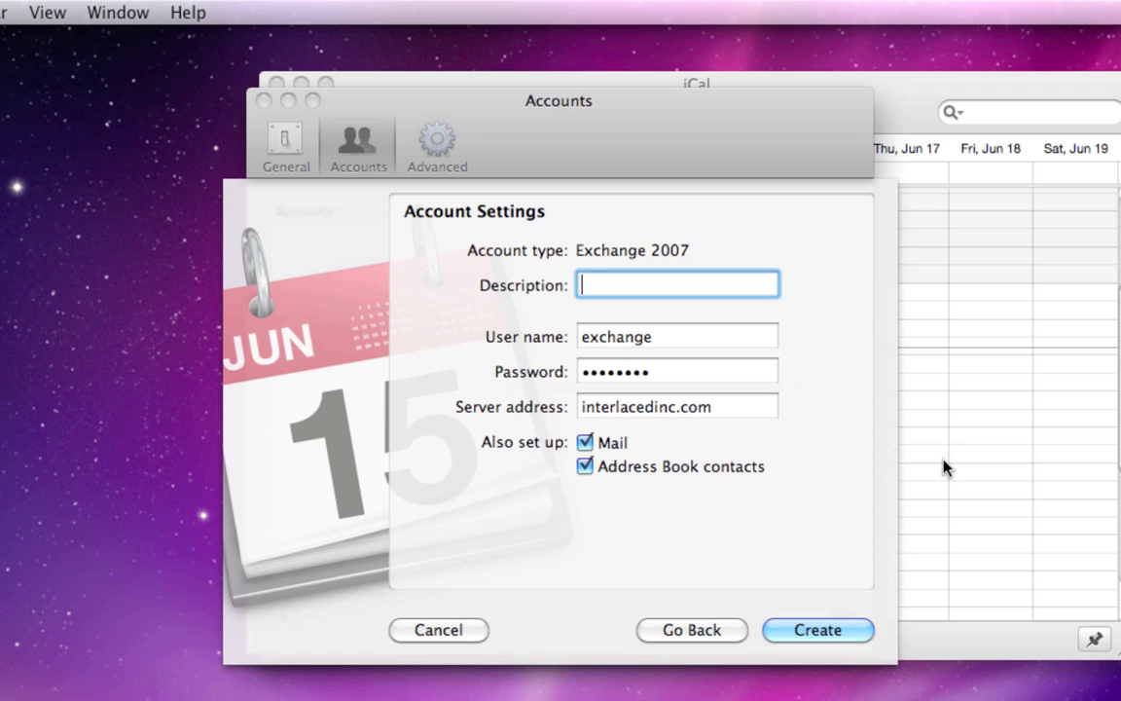
- Set the description to 'Exchange' and append the account's domain to the user name
key(Tab)
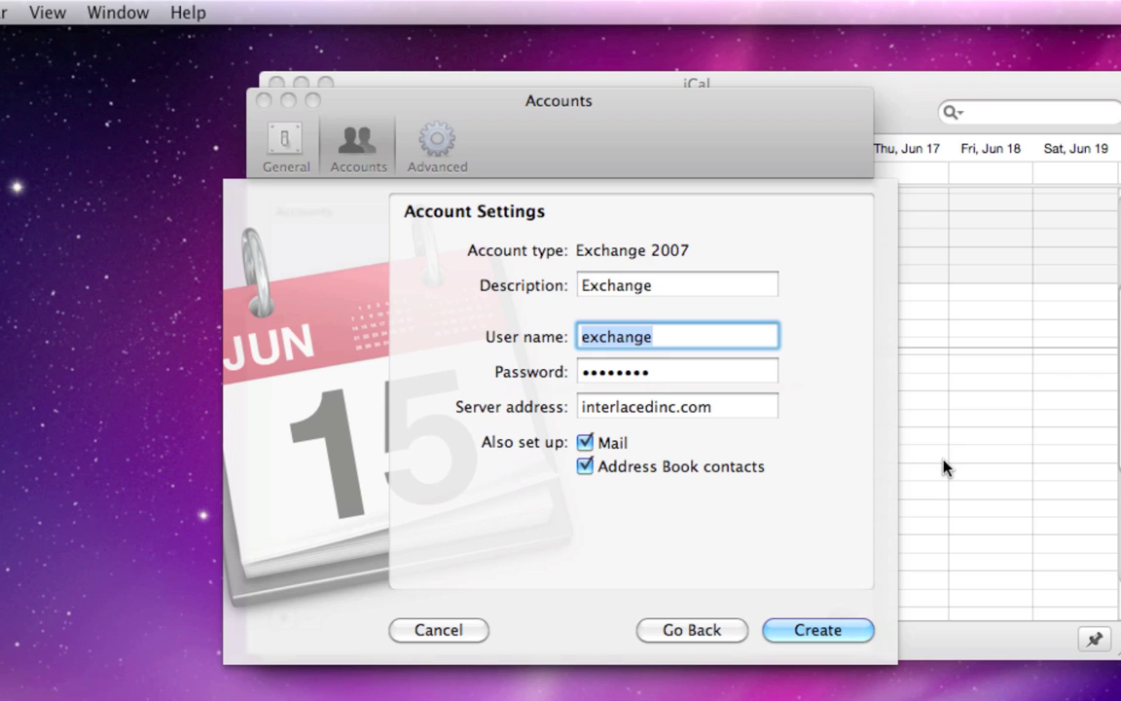
key(Right)
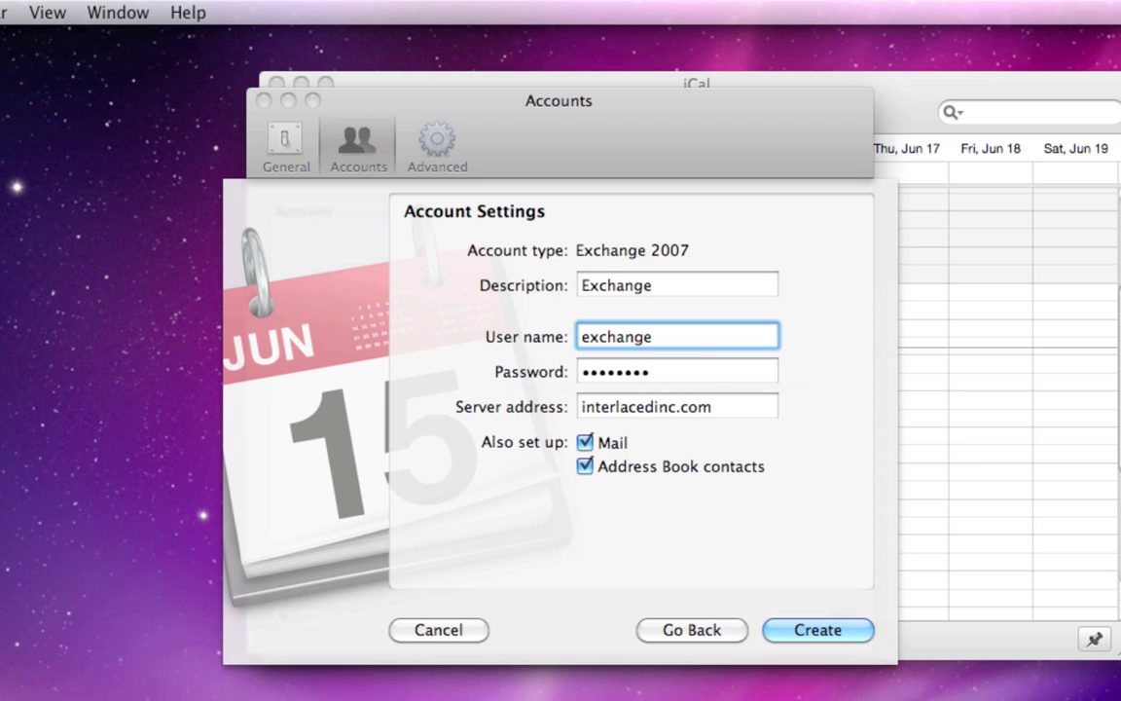
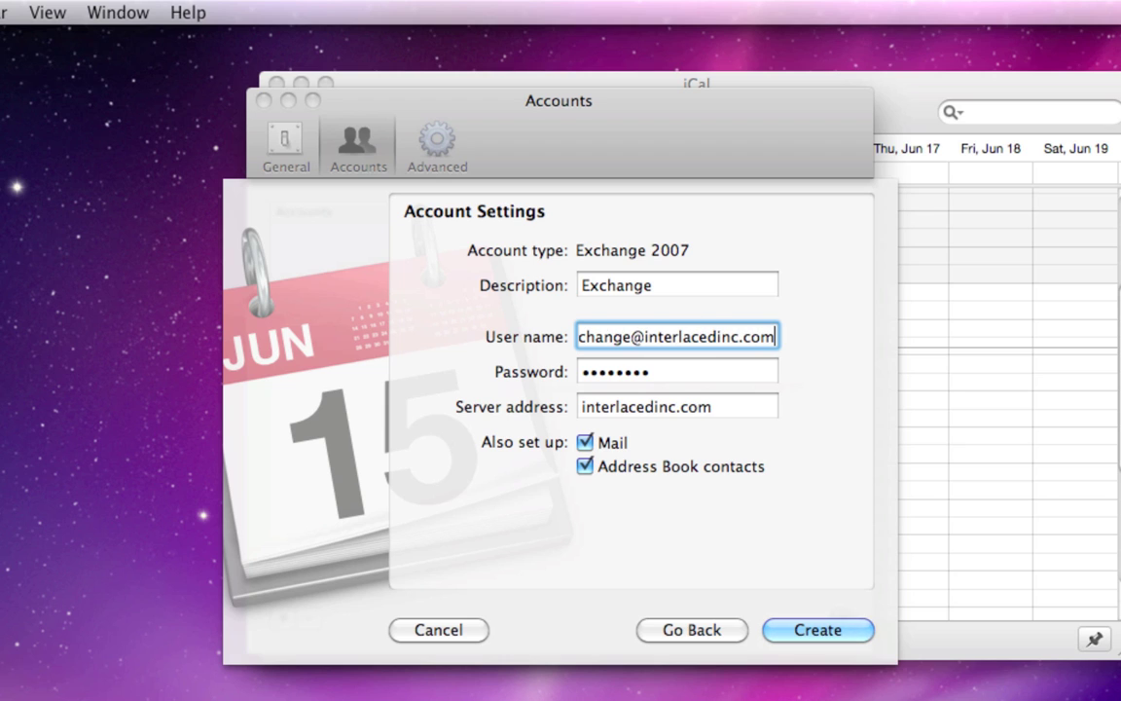
key(Tab)
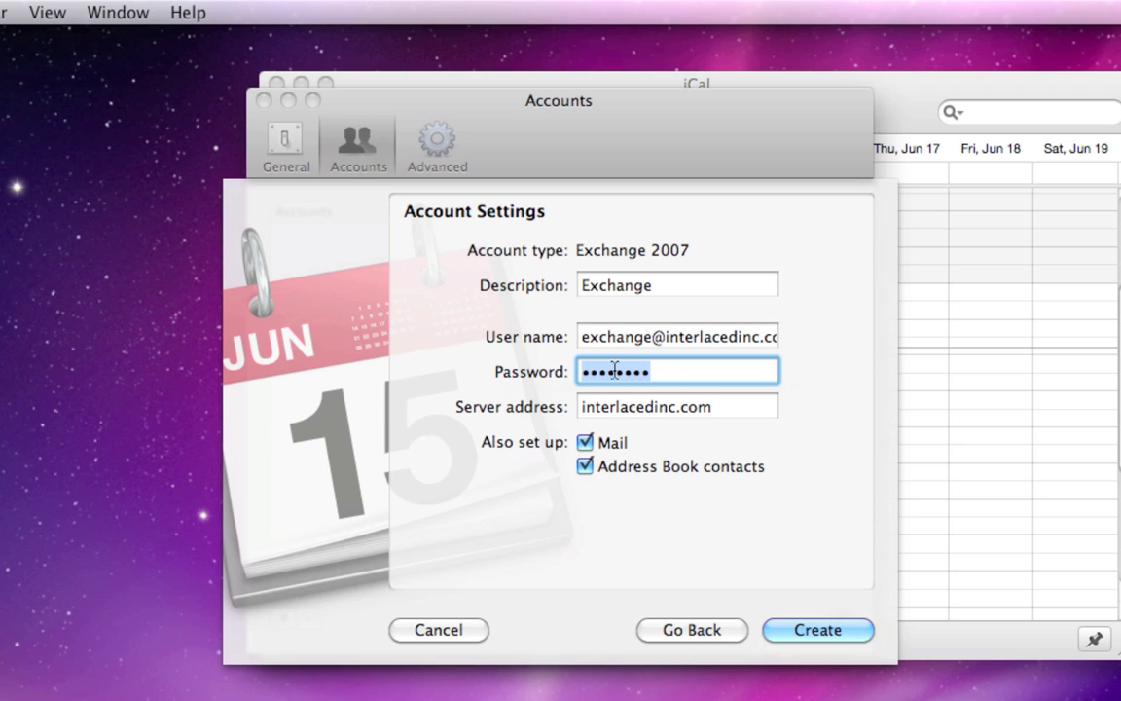
- Set the server address to red001.mail.microsoftonline.com and uncheck Mail
key(Tab)
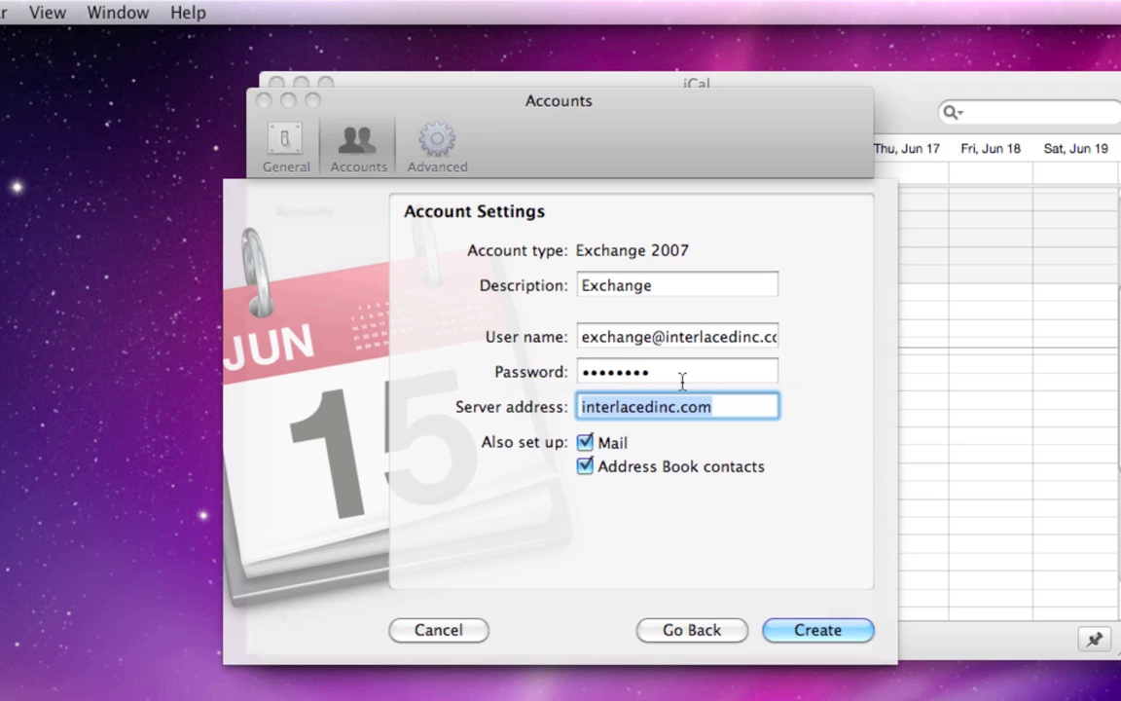
text(red001)
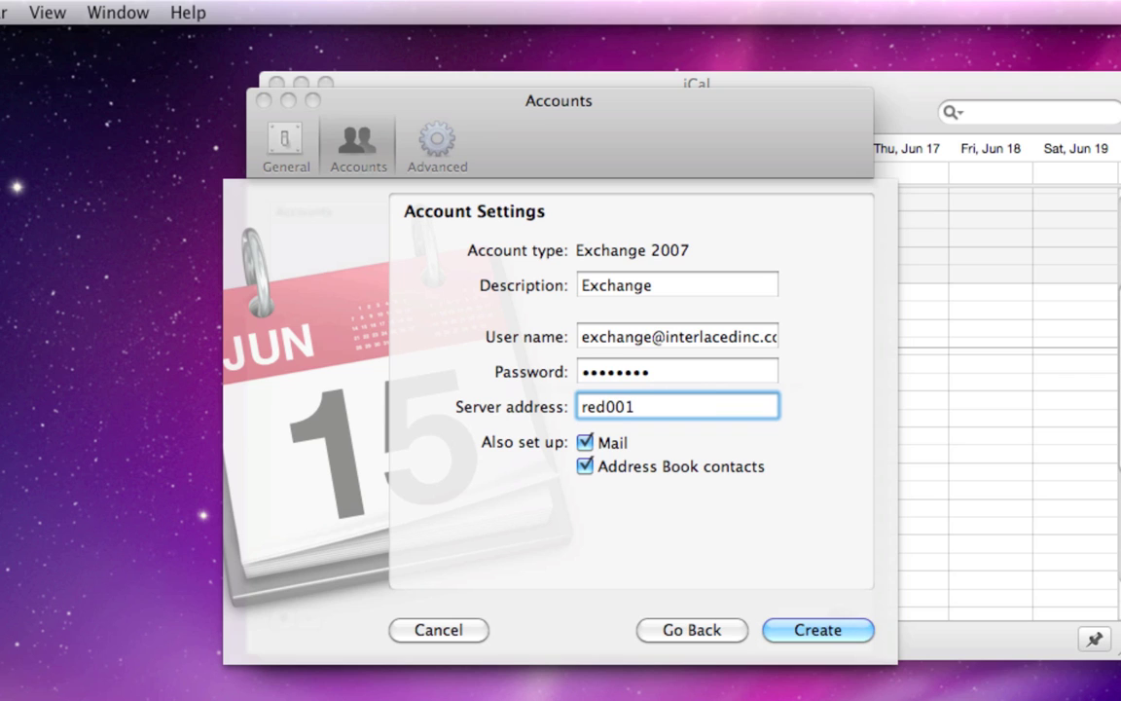
text(.mail.)
text(micro)
key(BackSpace)
text(icrosoftone)
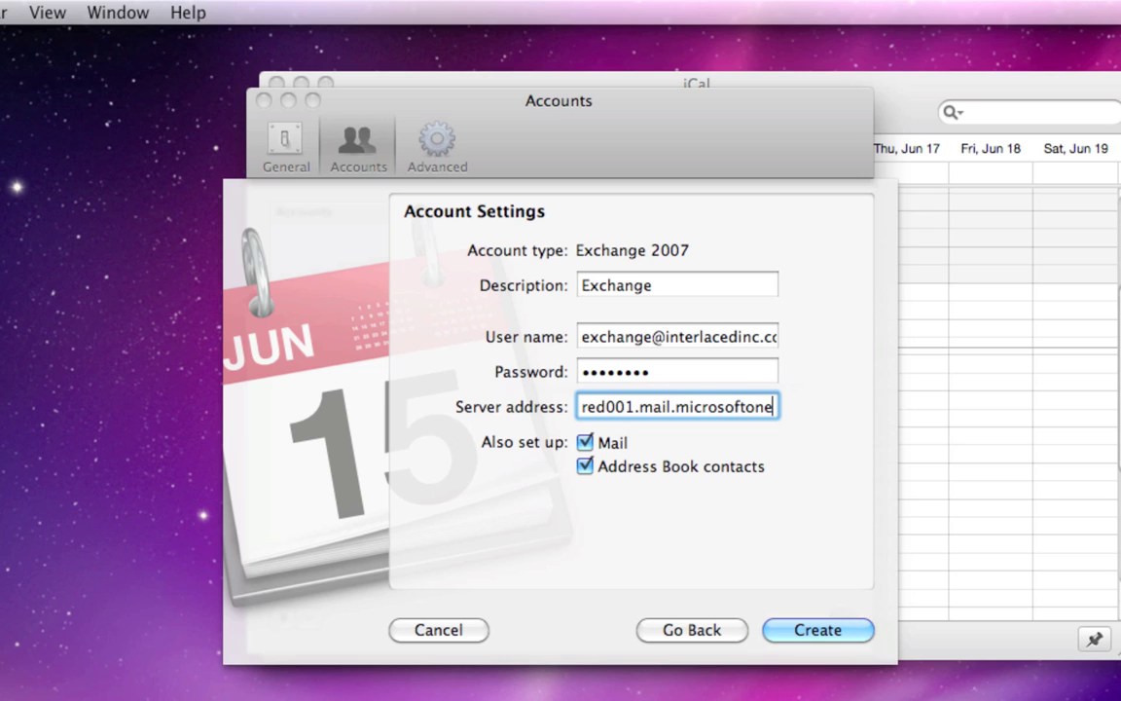
key(BackSpace)
text(line.com)
key(Tab)
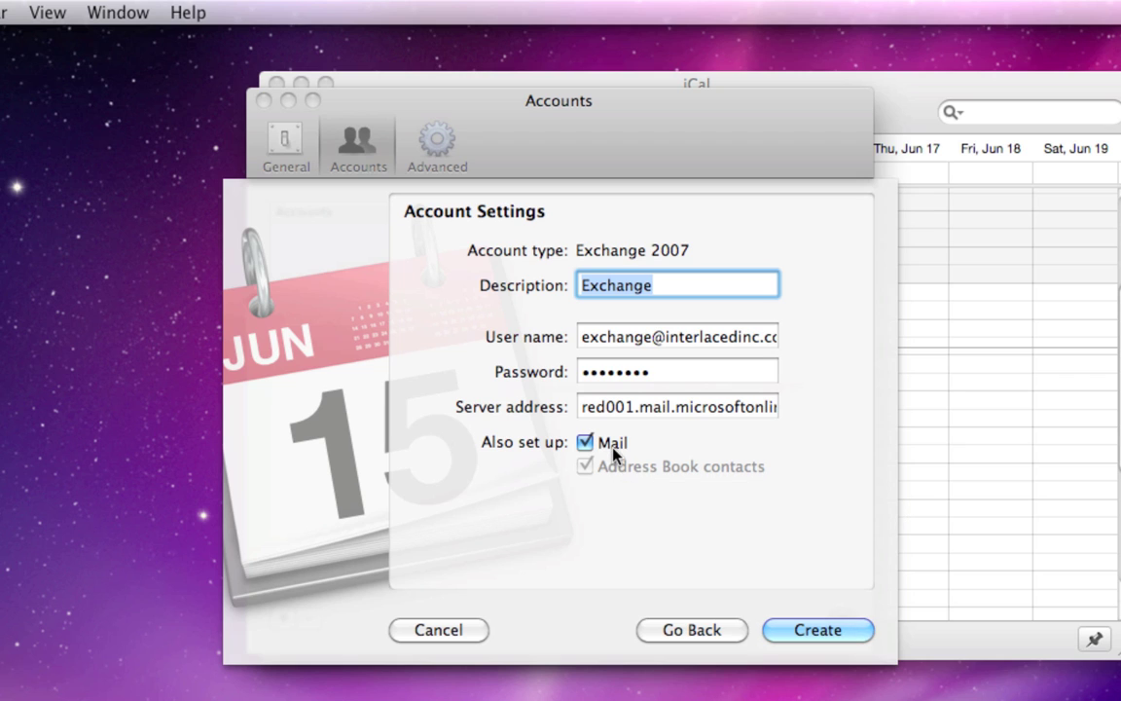
click(613, 451)
- Create the Exchange account and set its calendar refresh interval to Every minute
click(779, 633)
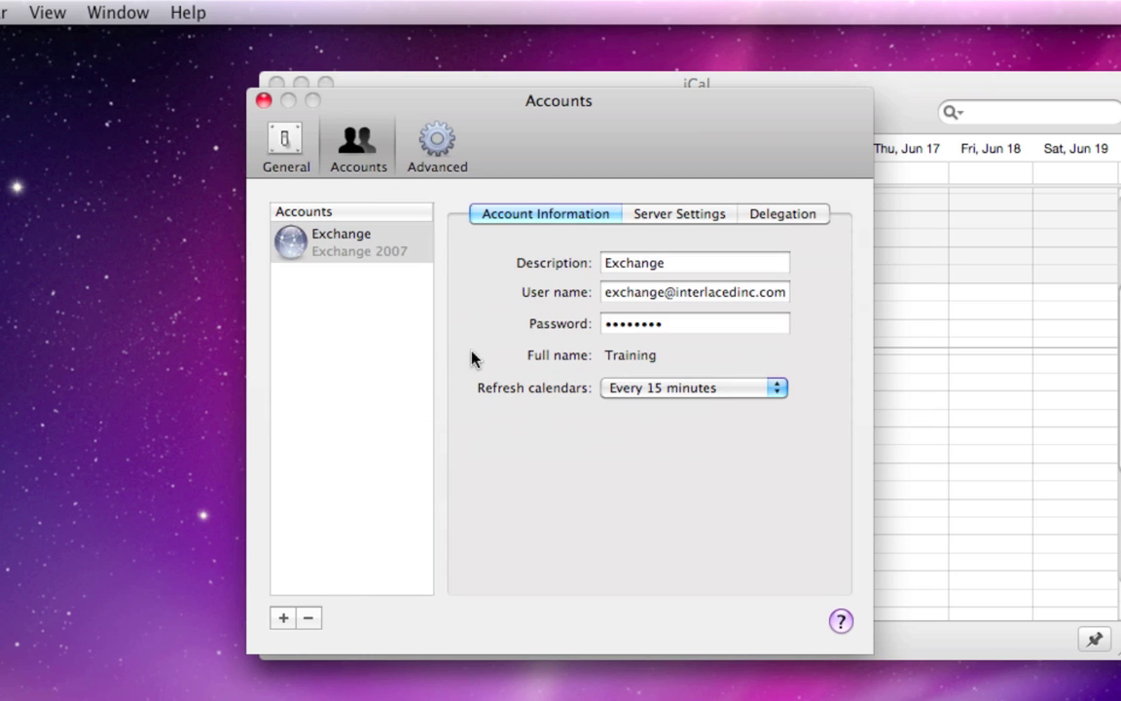
click(328, 247)
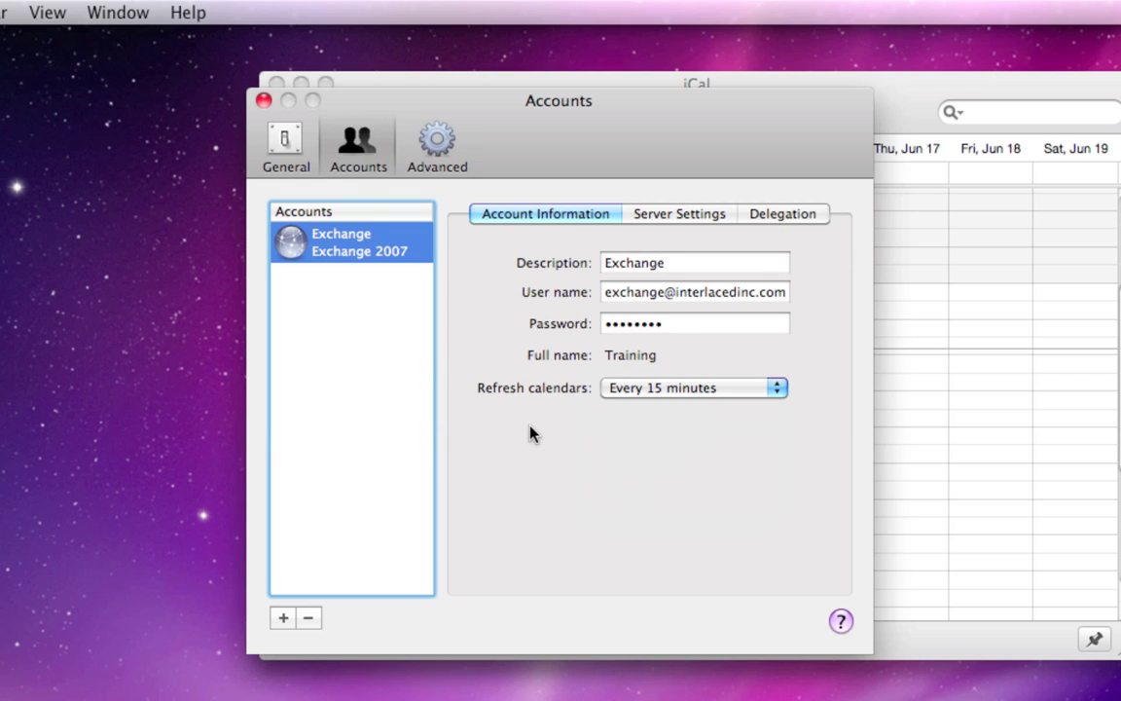
click(629, 395)
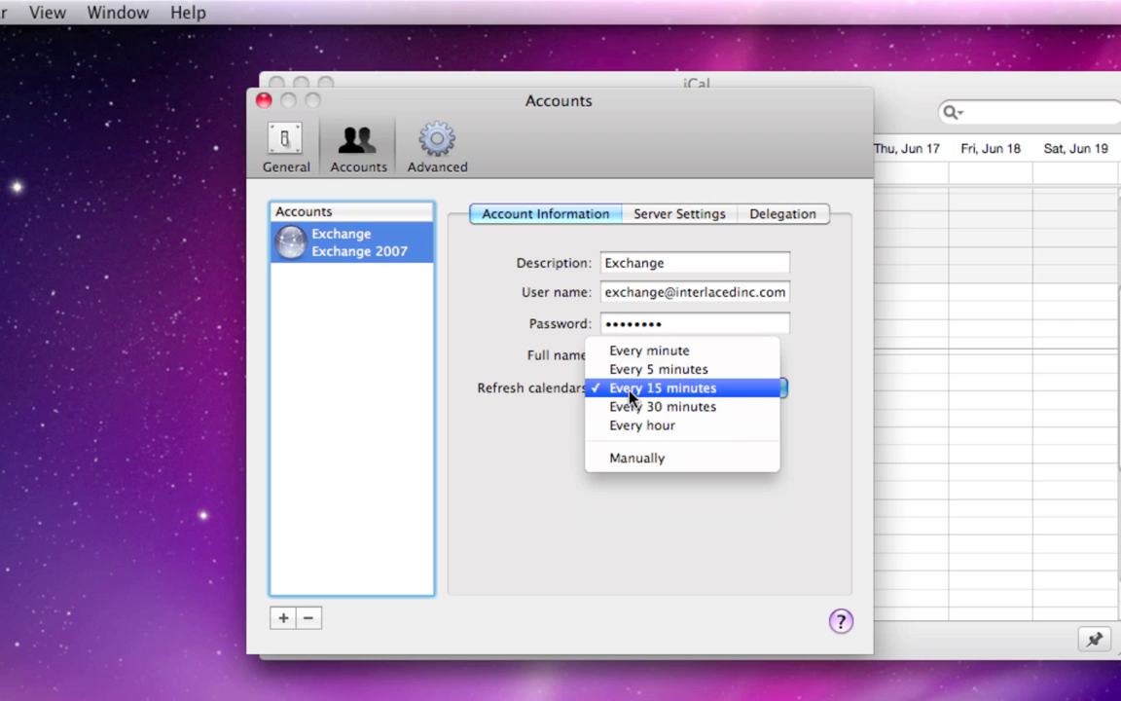
click(701, 354)
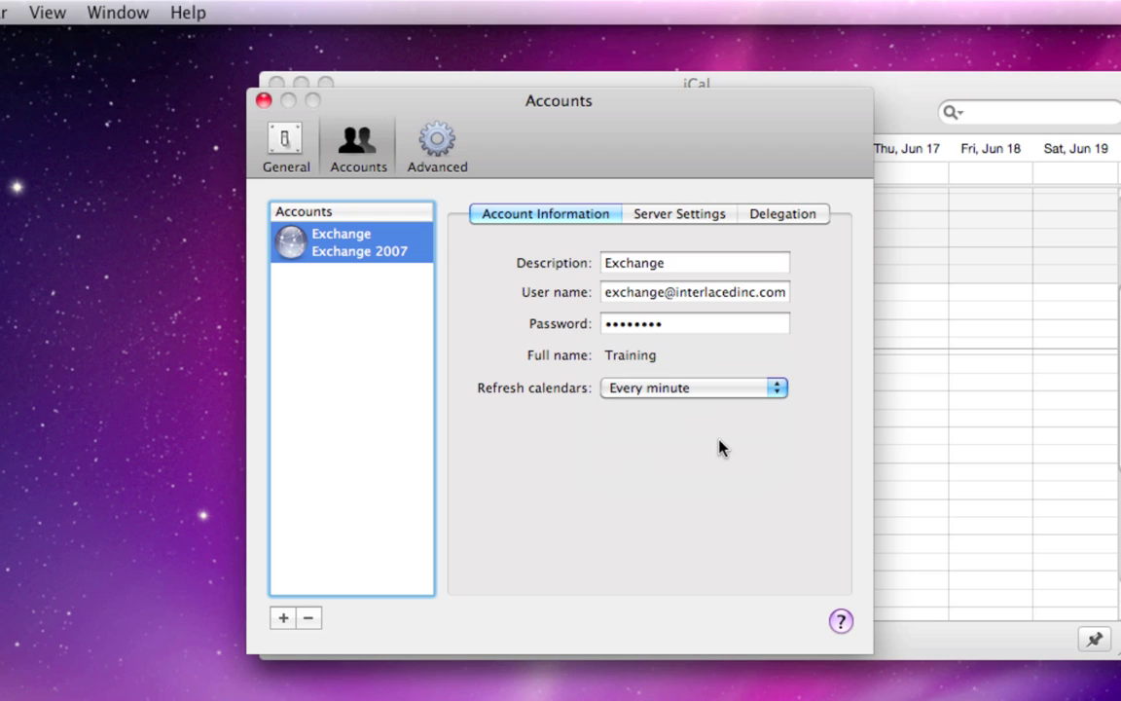
- Copy the internal server address into the External server field
click(665, 218)
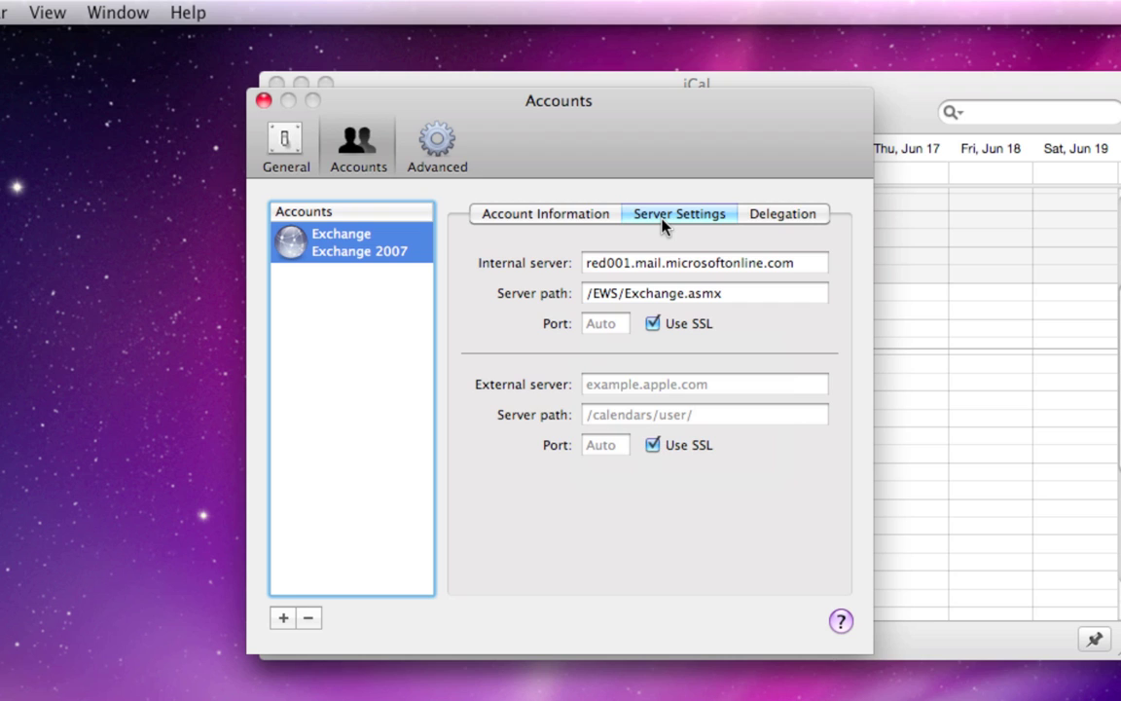
triple_click(660, 262)
key(super+c)
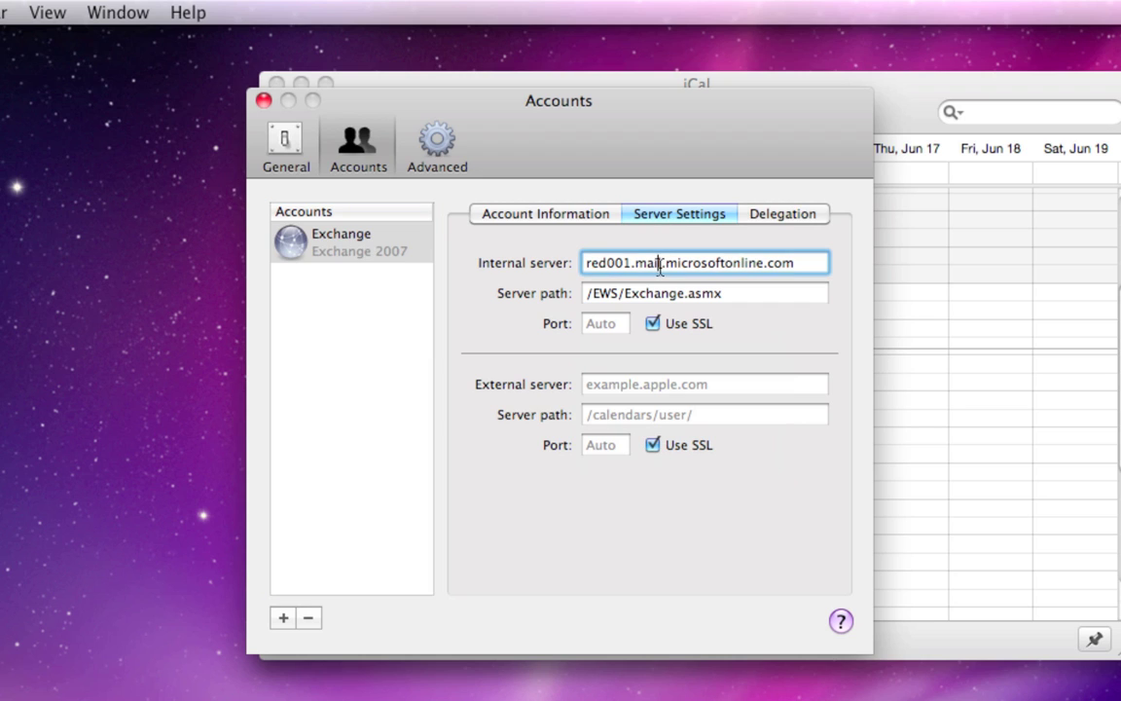
click(649, 386)
key(super+v)
- Enter /EWS/Exchange.asmx as the external server path and close Preferences
key(Tab)
text(/)
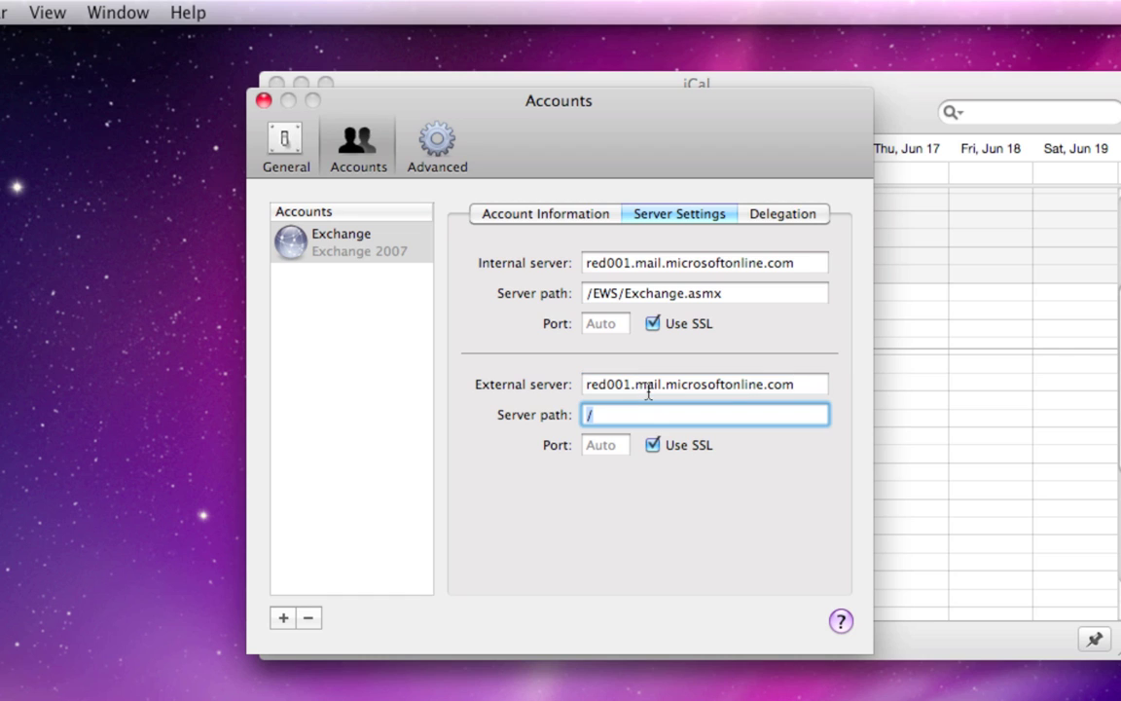
triple_click(610, 295)
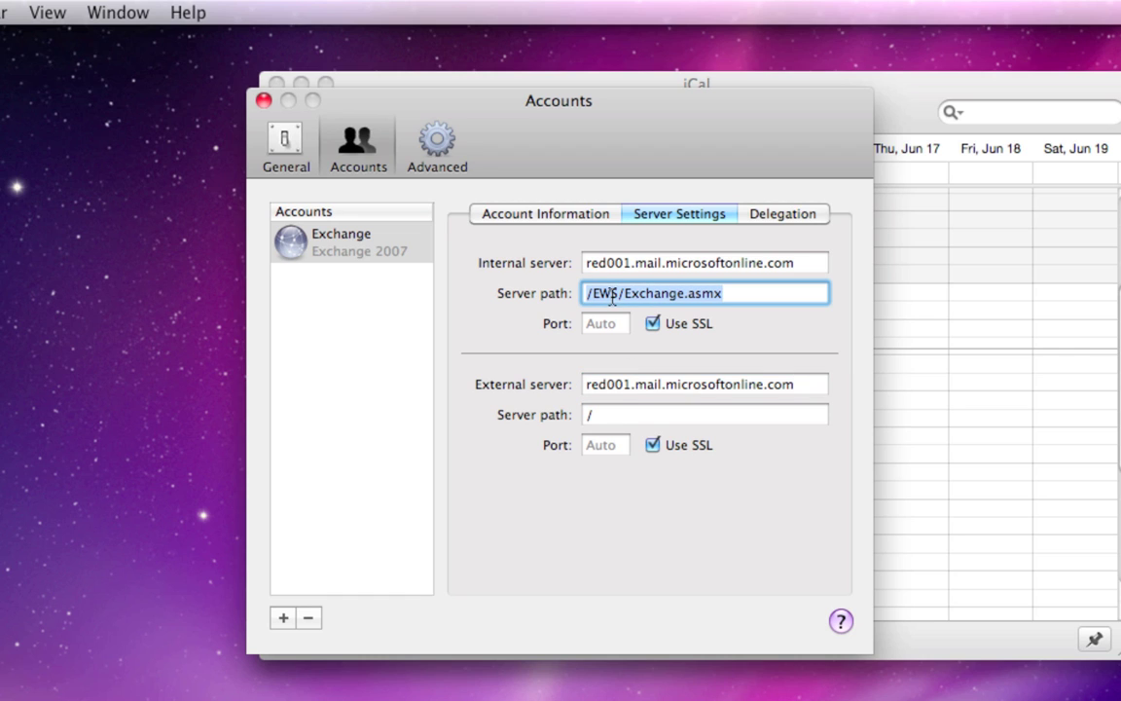
text(EWS/Exchange.asmx)
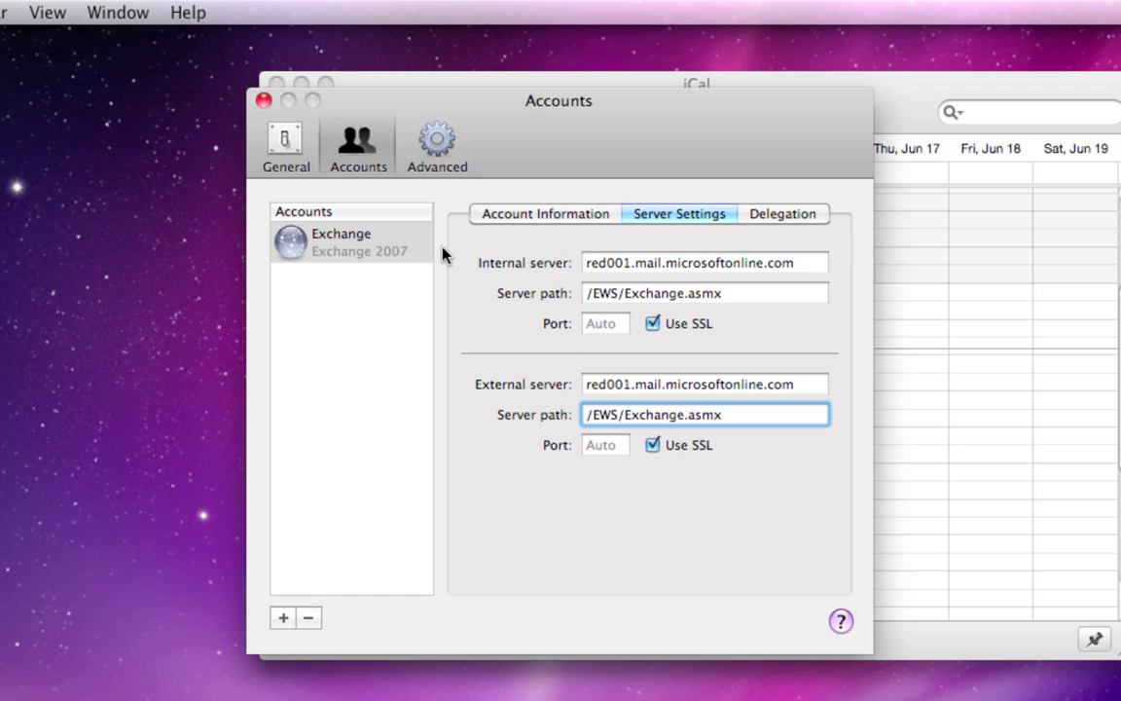
click(264, 102)
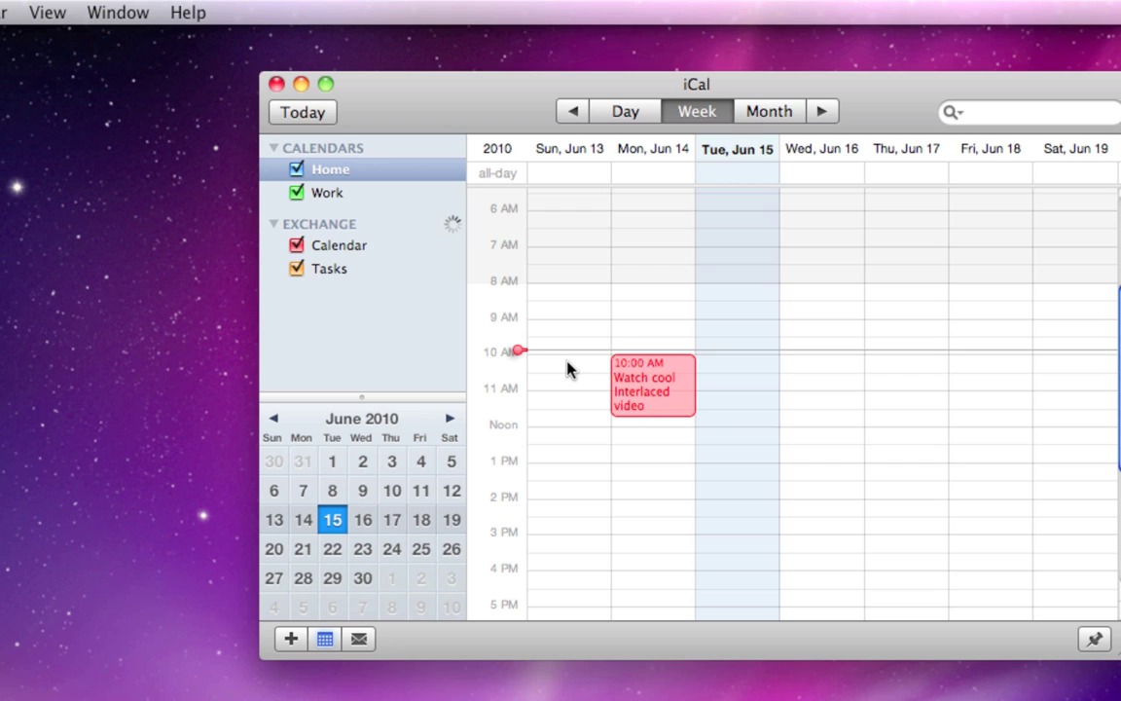
- Select, then deselect, the 'Watch cool Interlaced video' event in week view
click(679, 415)
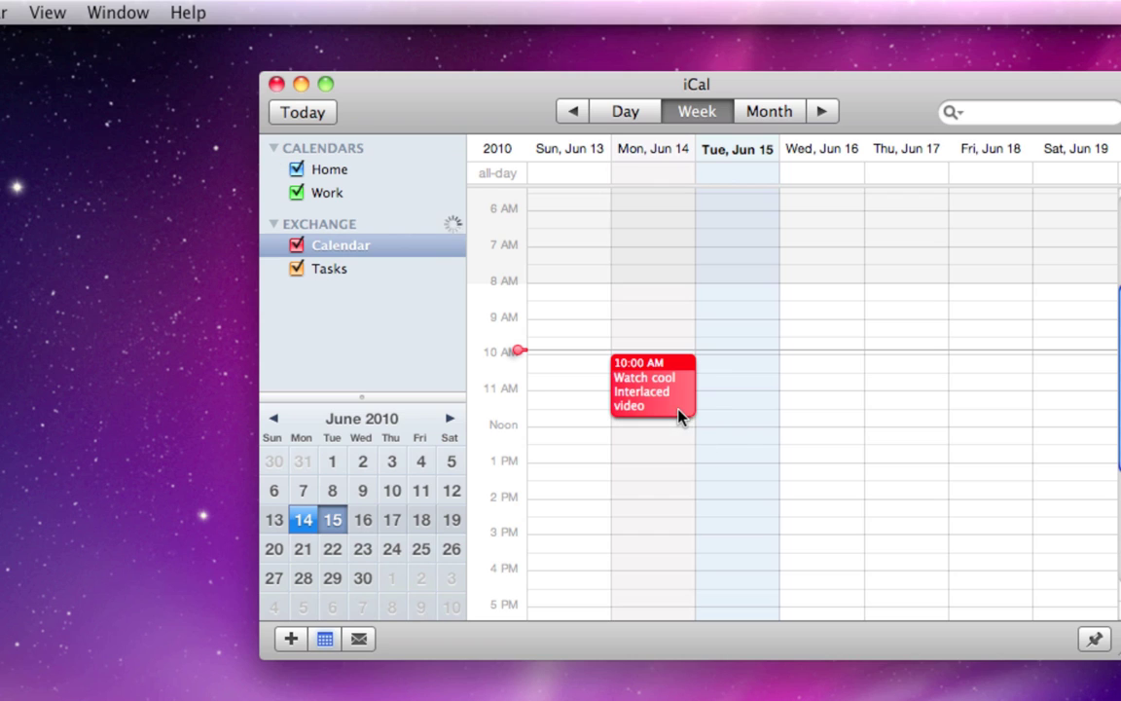
click(746, 436)
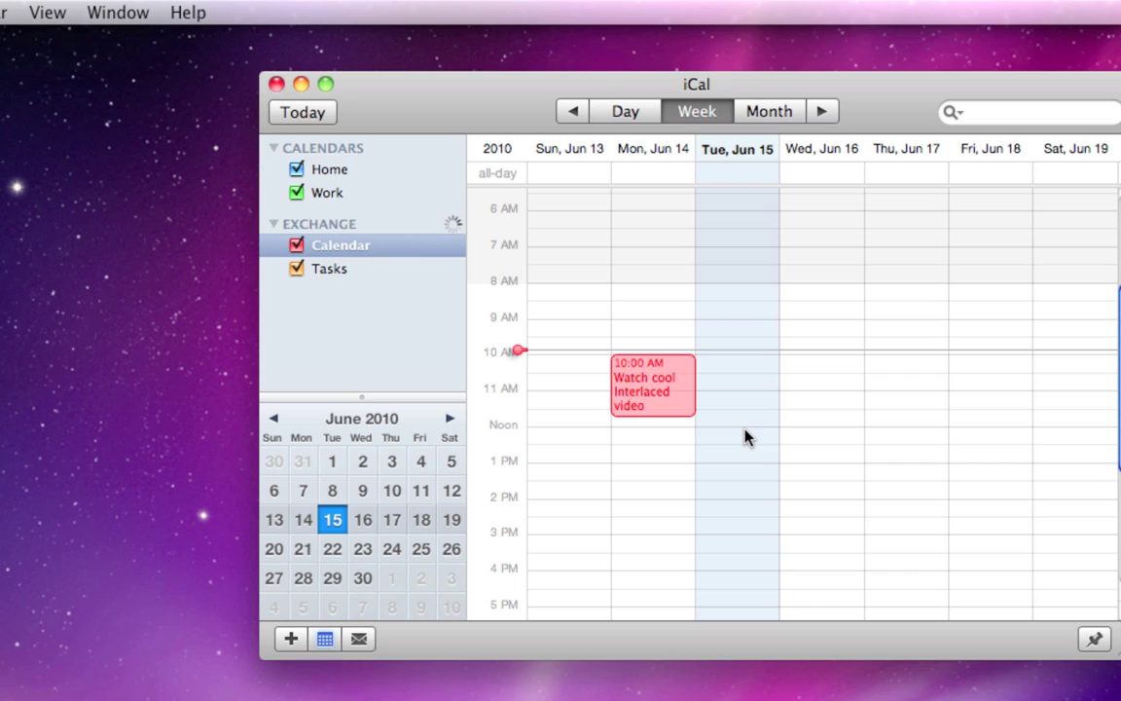